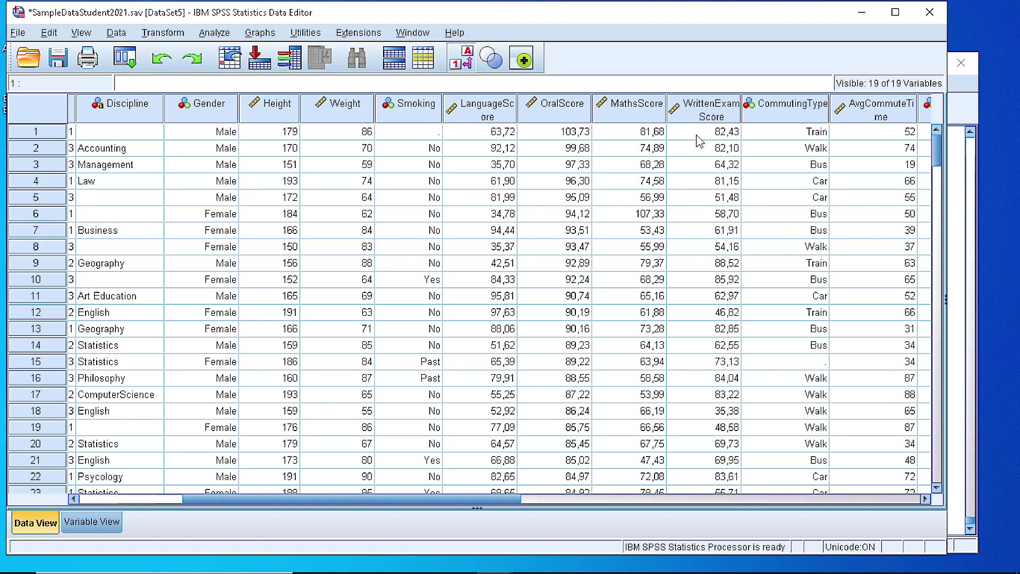
Step: Select the MathsScore column in the Data Editor
left_click(626, 121)
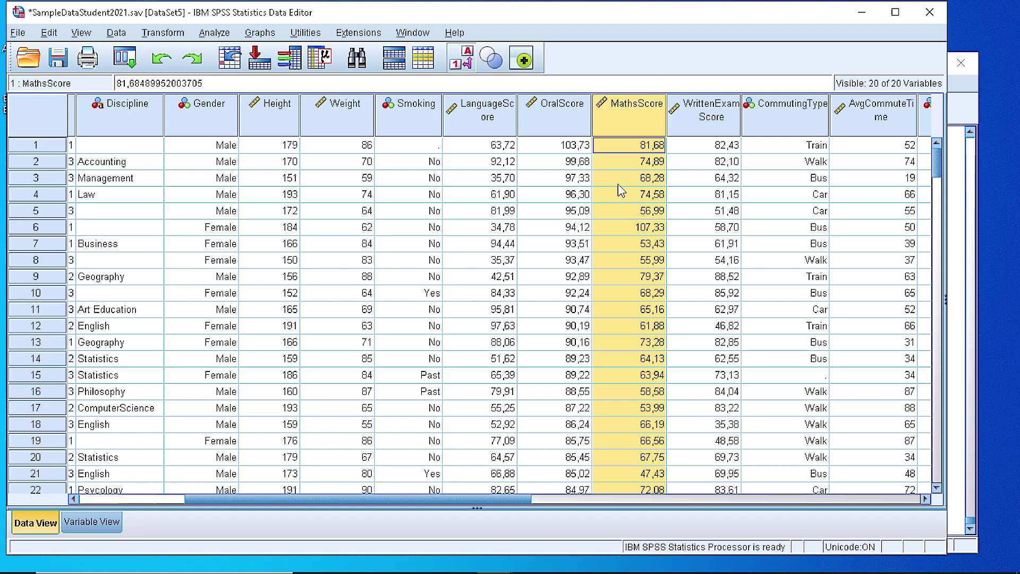
scroll(617, 184, "down", 10)
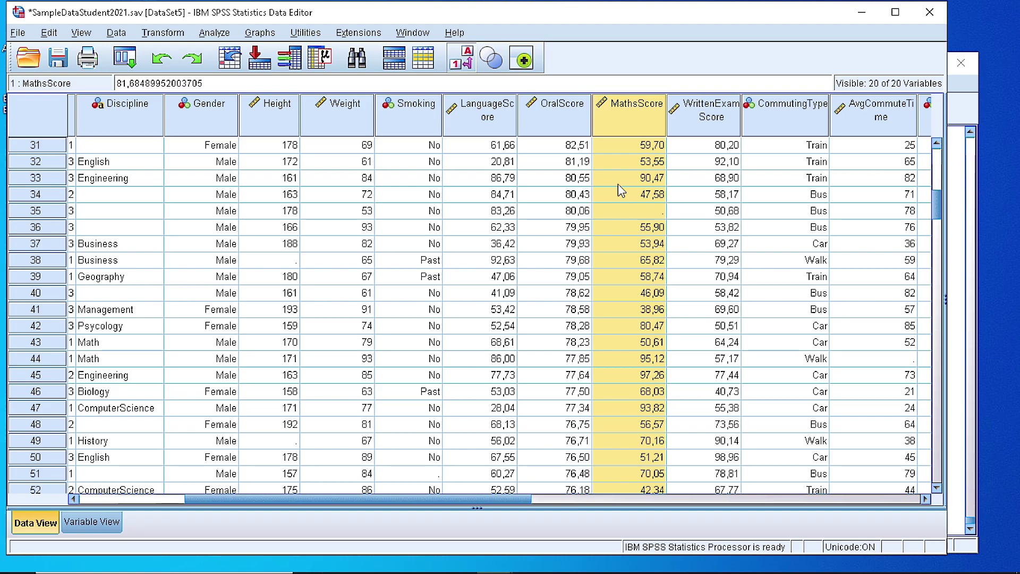
scroll(617, 183, "up", 8)
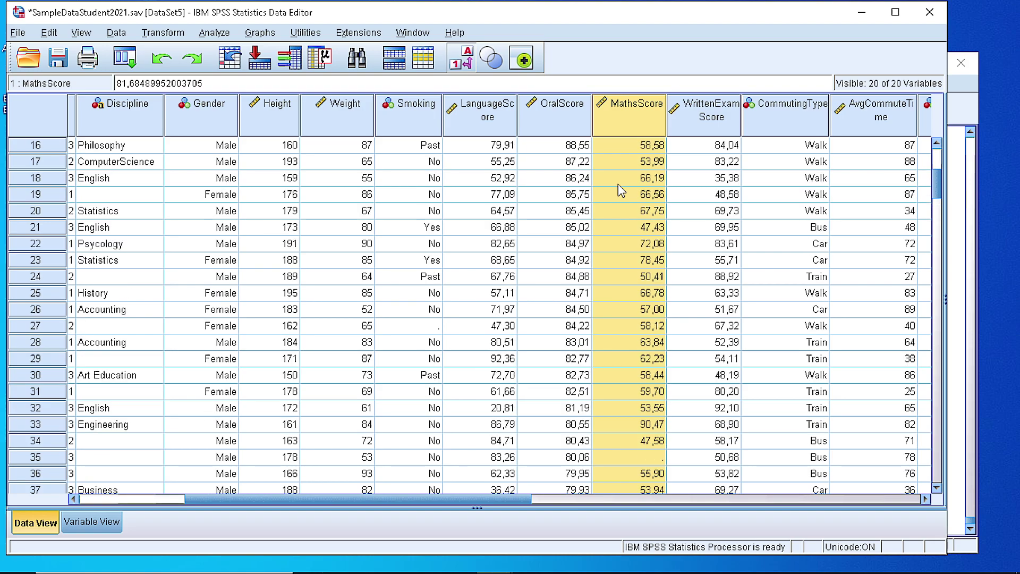
scroll(617, 184, "up", 2)
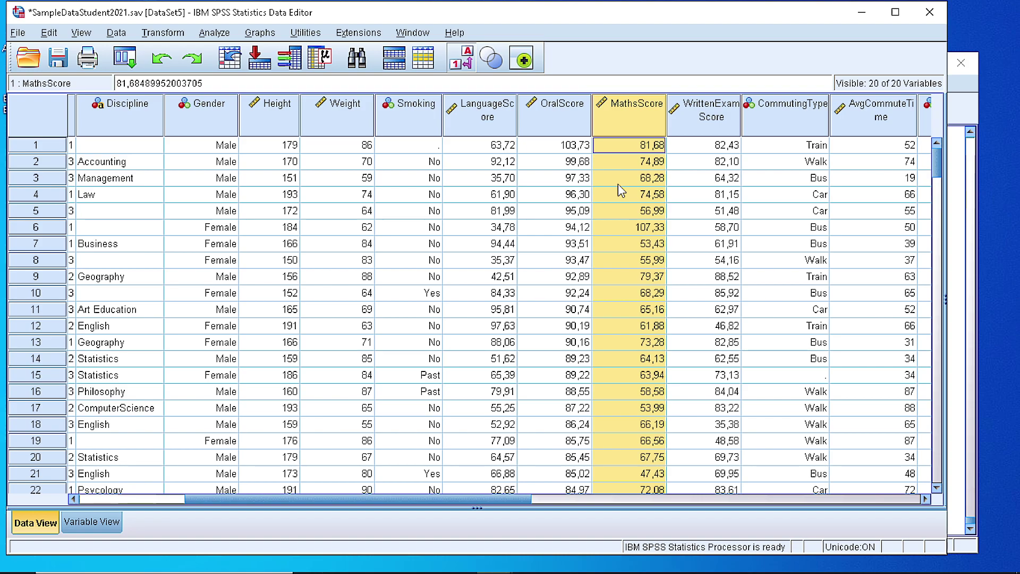
Step: Start Visual Binning with MathsScore as the variable to bin and scan it
left_click(172, 38)
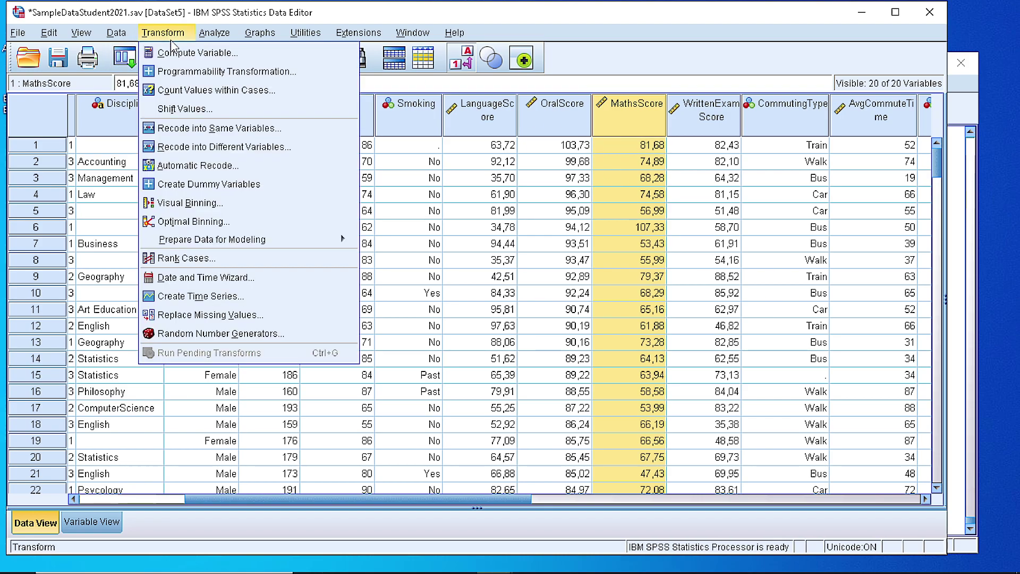
left_click(189, 202)
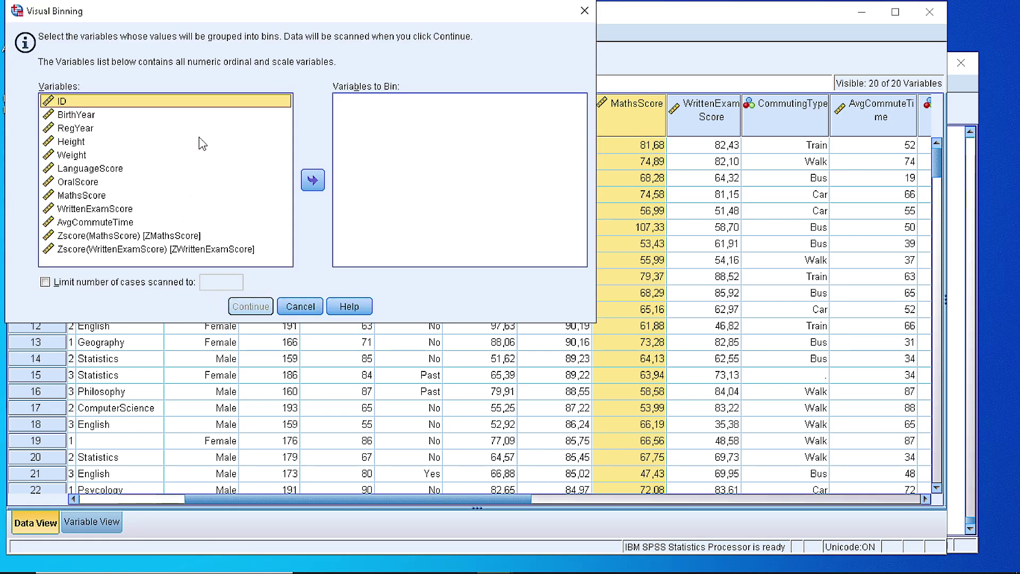
left_click_drag(254, 21, 382, 117)
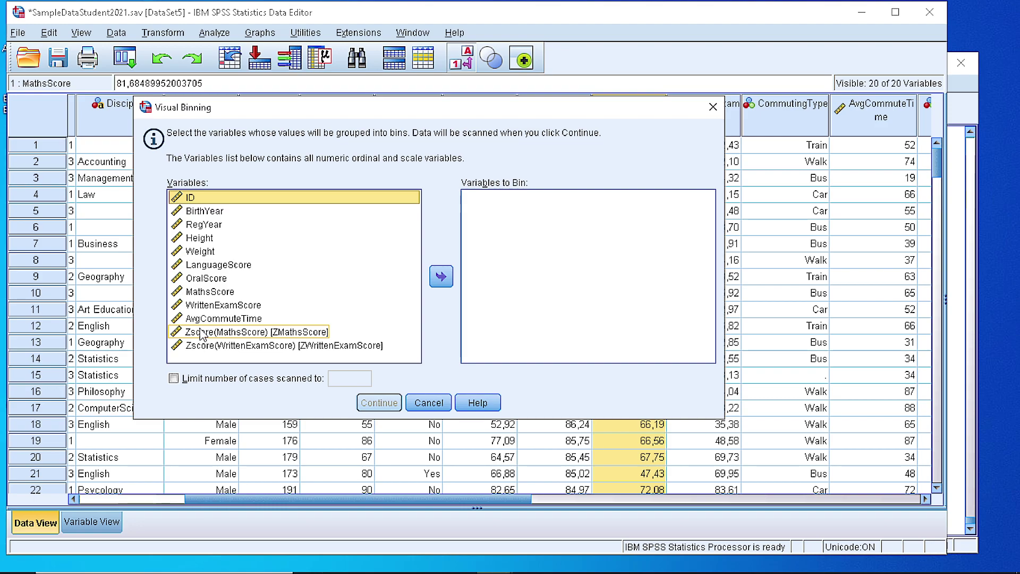
left_click(205, 292)
left_click(440, 276)
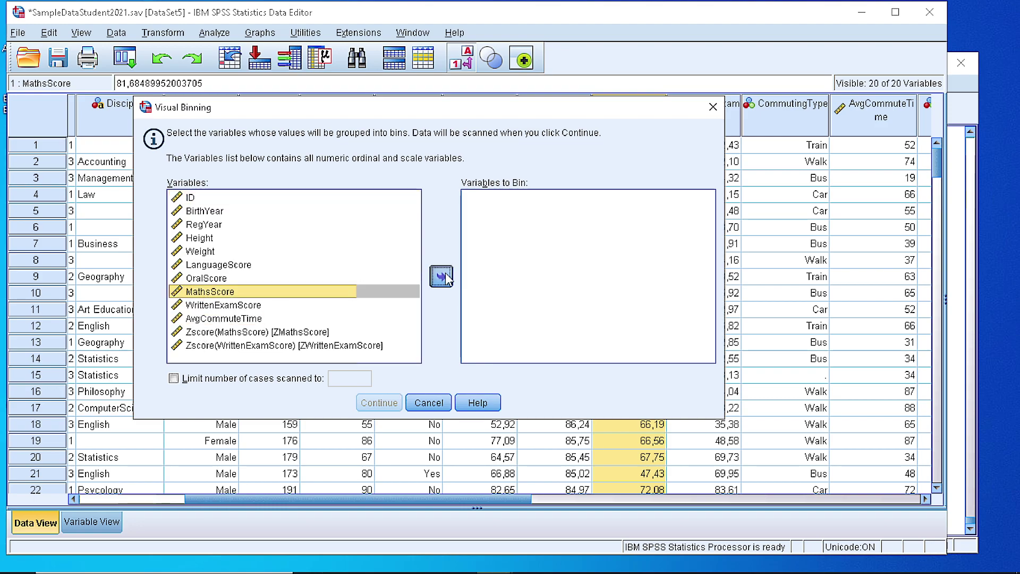
left_click(377, 398)
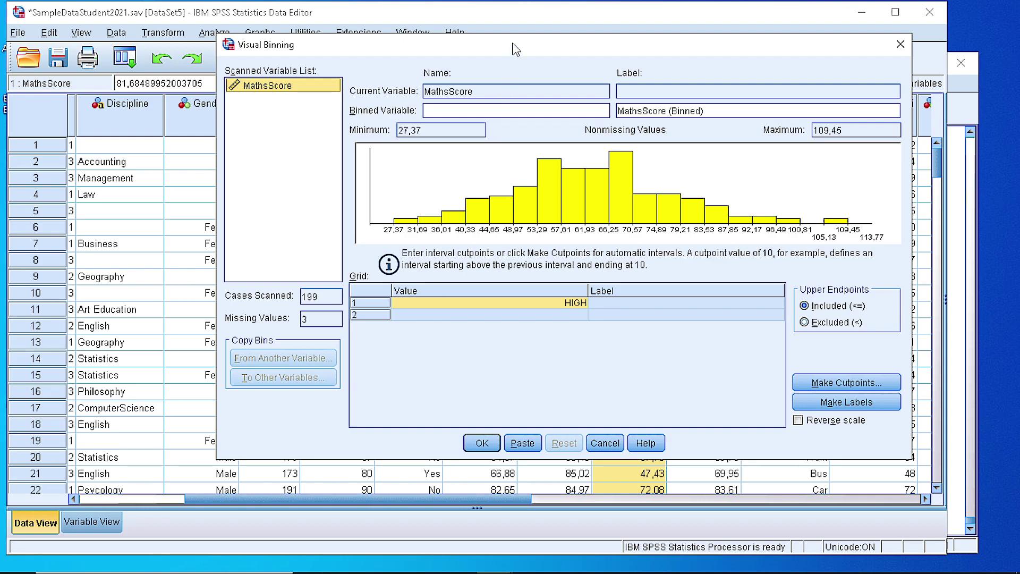
Step: Widen the Visual Binning window and enter M1BINNED as the binned variable name
left_click_drag(513, 47, 425, 47)
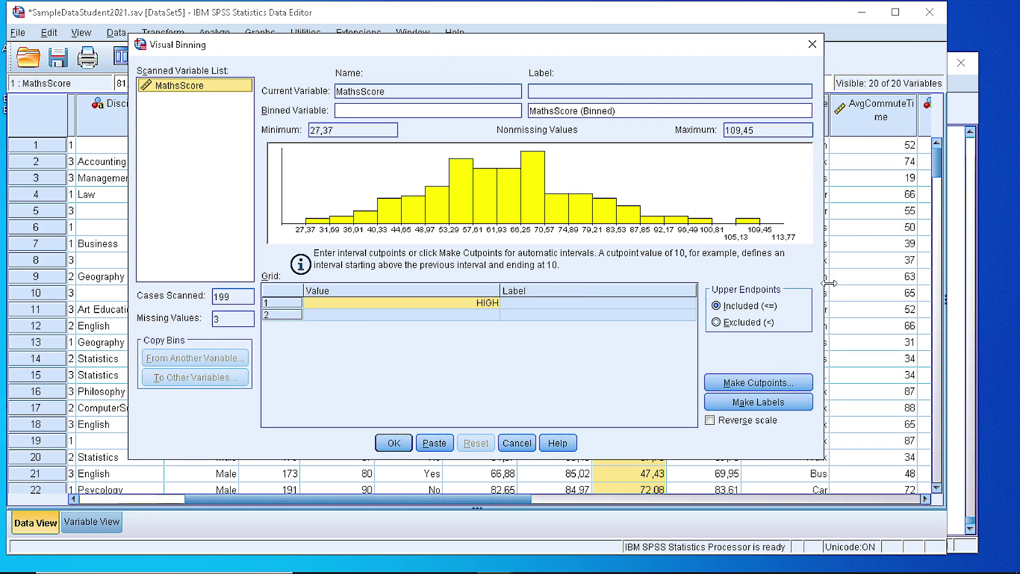
left_click_drag(829, 283, 911, 281)
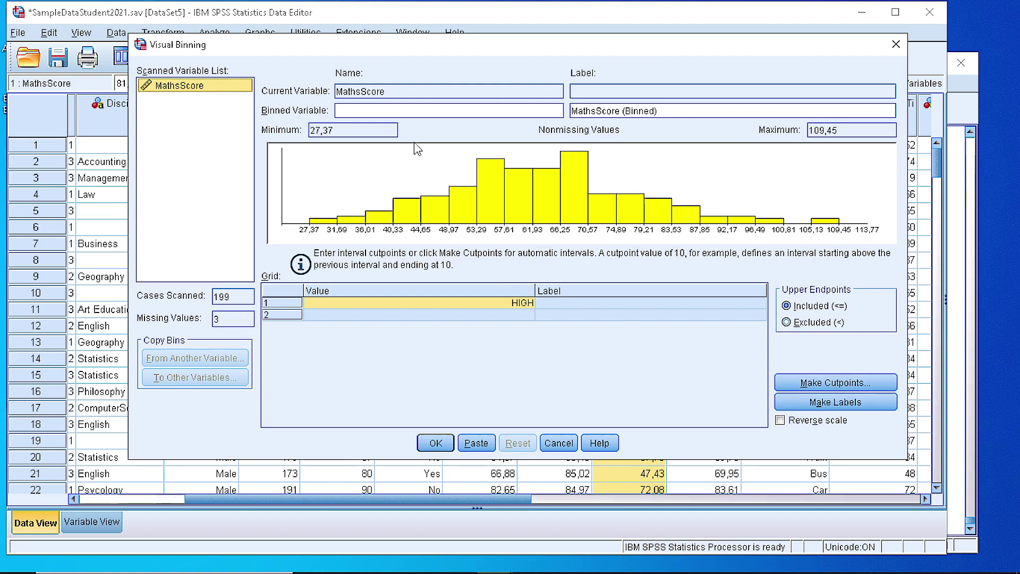
left_click(402, 111)
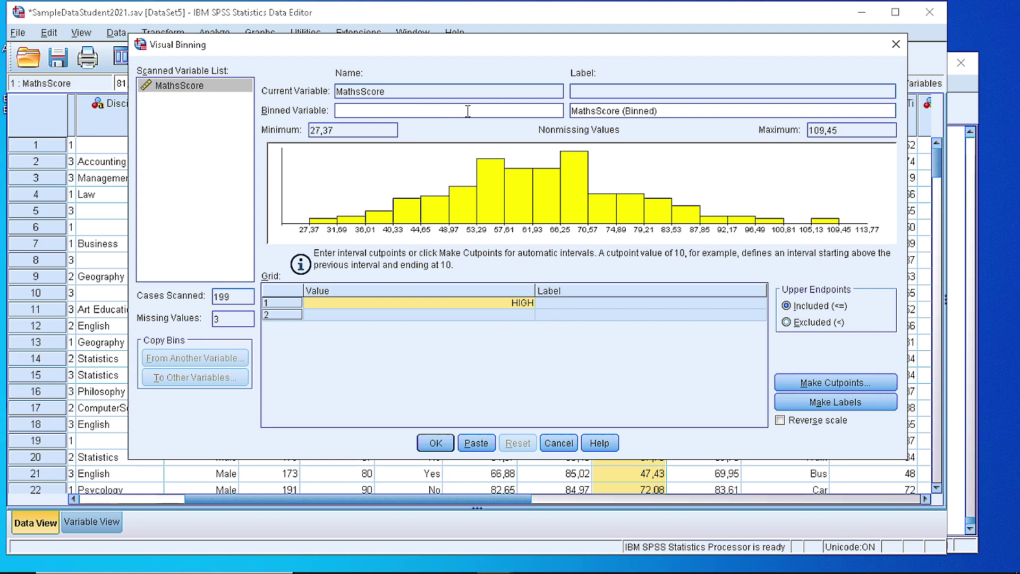
type("M1BINED")
key("BackSpace")
key("BackSpace")
type("NED")
Step: Apply equal-width cutpoints: first at 15, 8 cutpoints, width 15
left_click(839, 384)
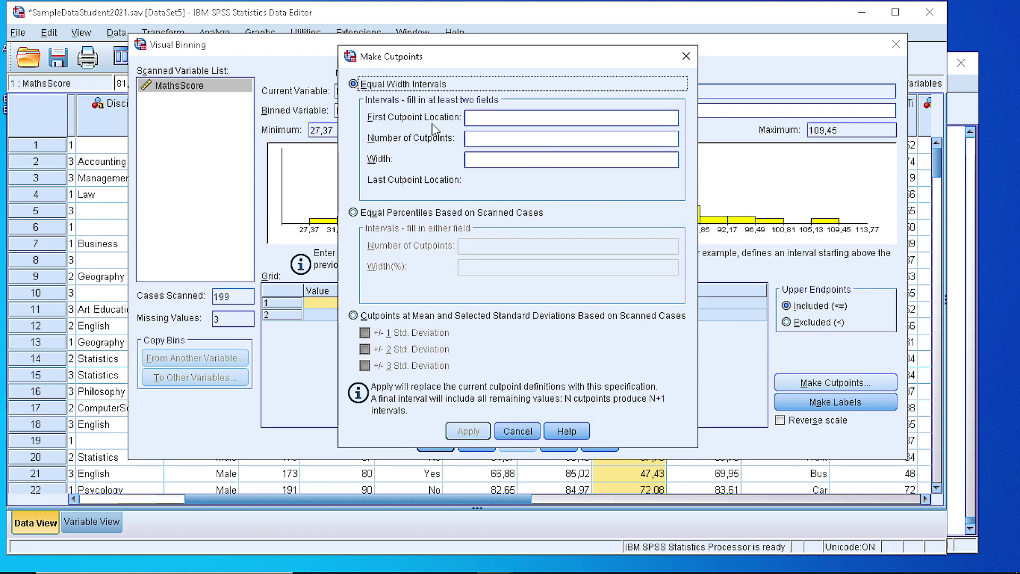
left_click(487, 116)
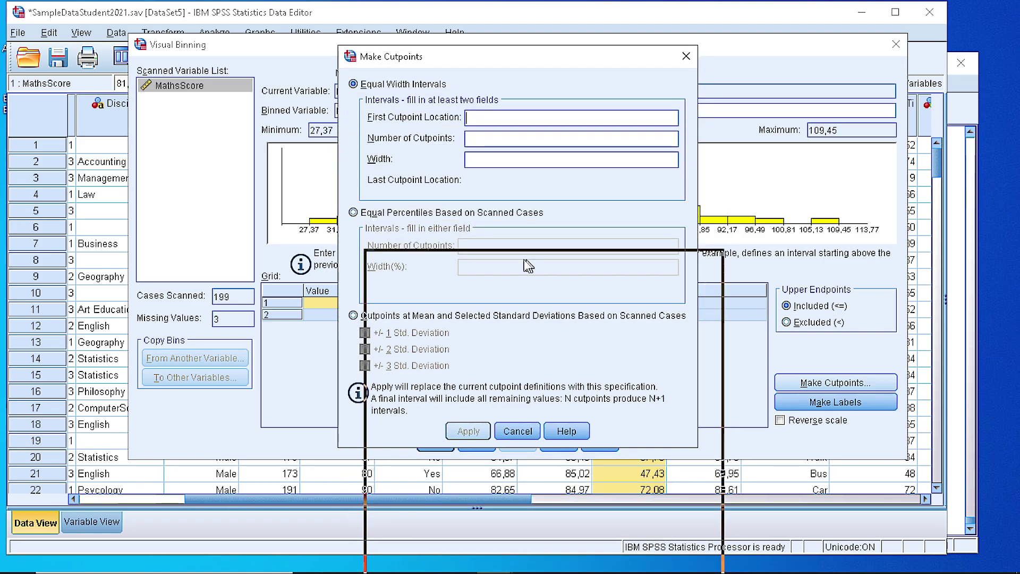
left_click_drag(502, 57, 526, 267)
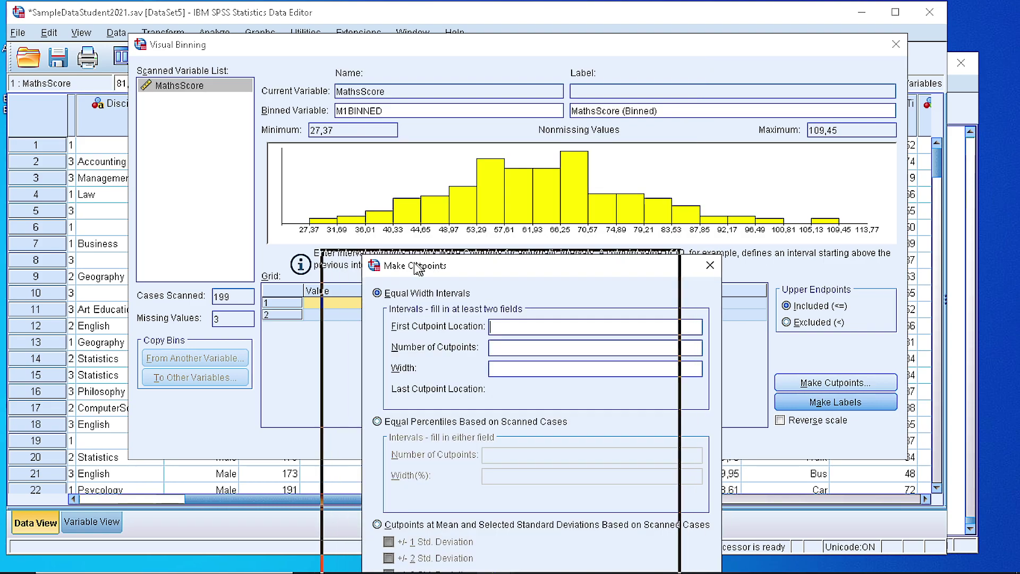
left_click_drag(418, 268, 394, 265)
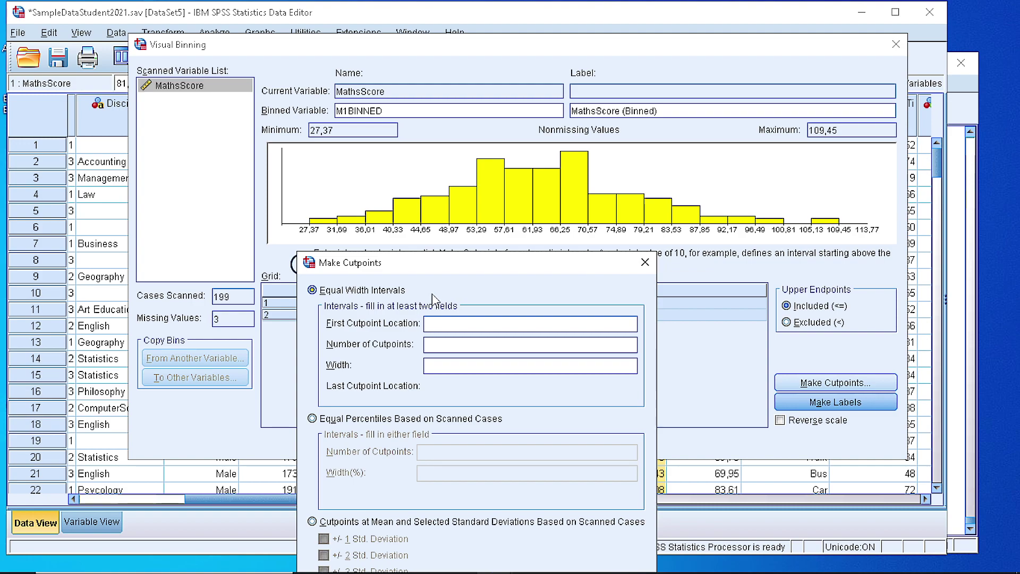
type("15")
left_click(446, 346)
type("8")
left_click(478, 361)
double_click(486, 366)
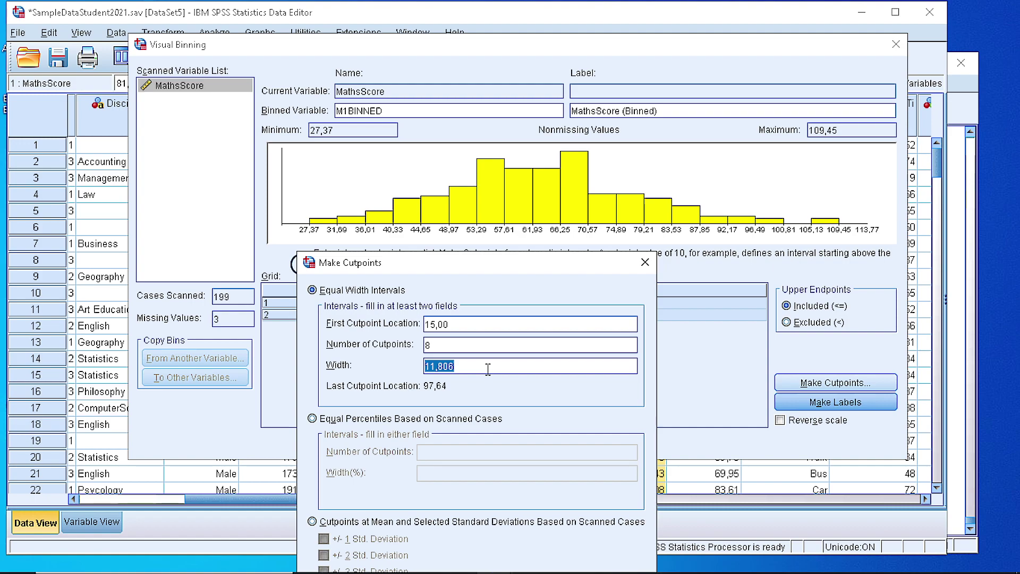
type("15")
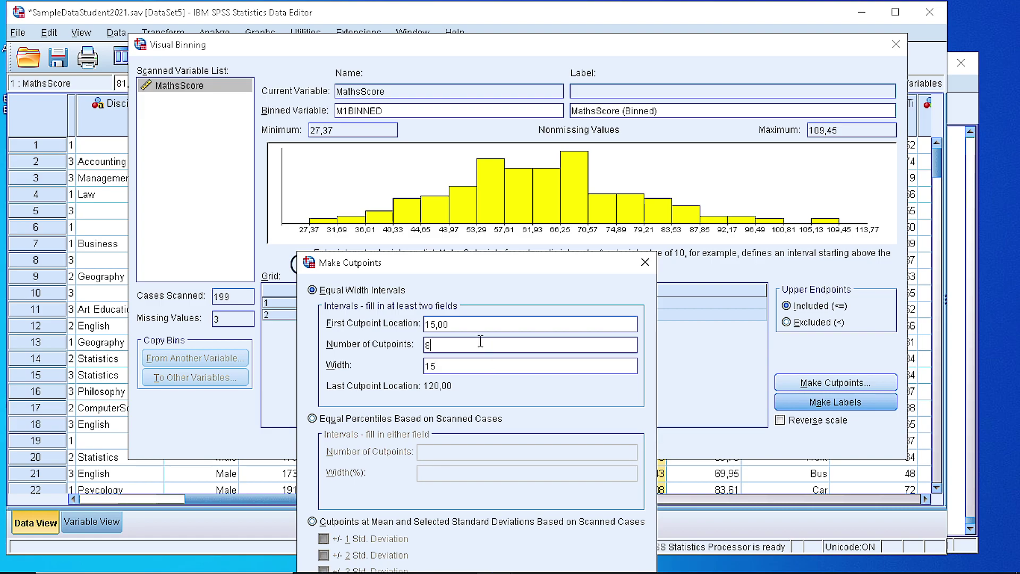
left_click_drag(444, 263, 422, 116)
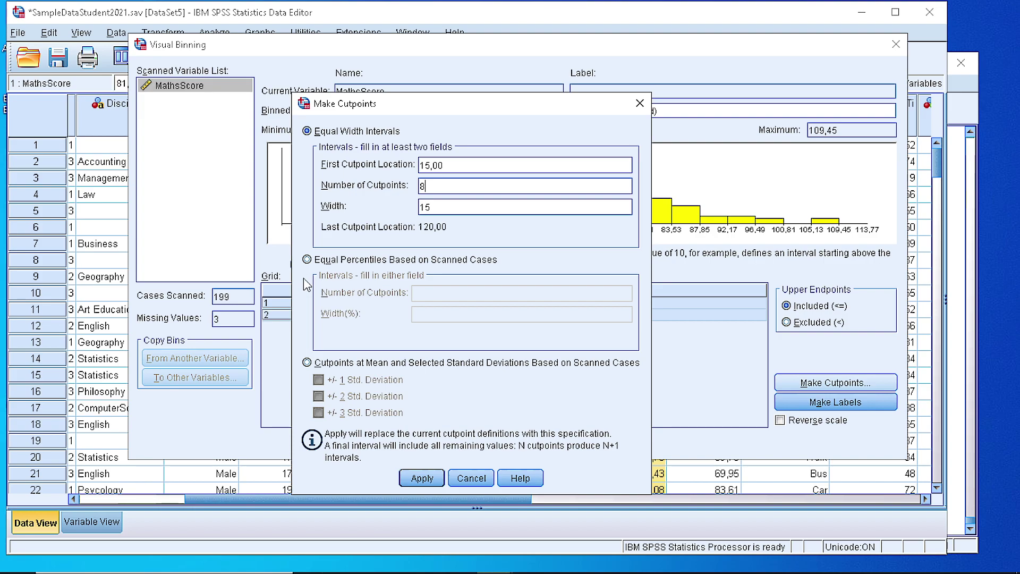
left_click(422, 480)
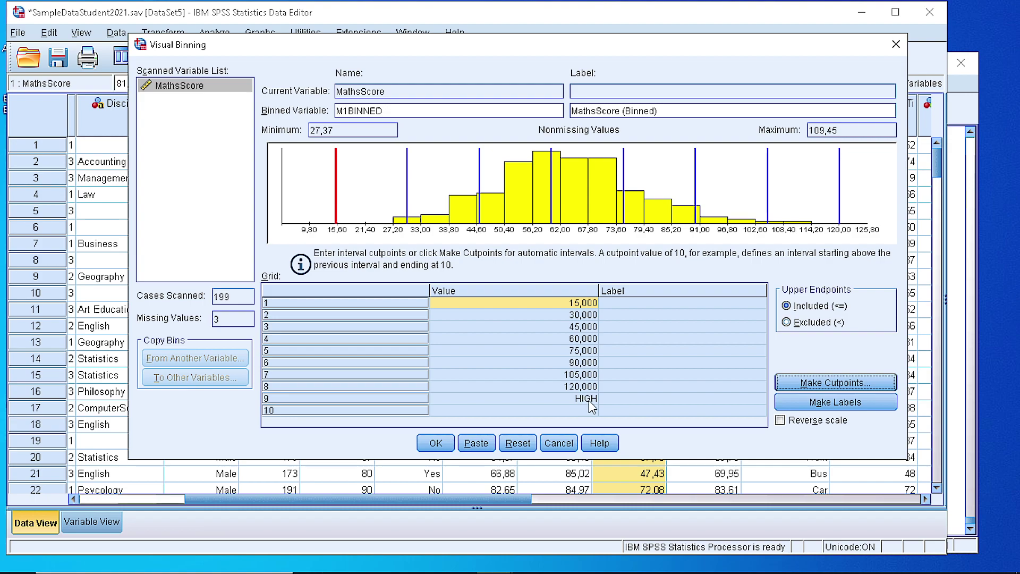
Step: Generate bin labels from <= 15,00 through 120,01+ with Make Labels
left_click(852, 406)
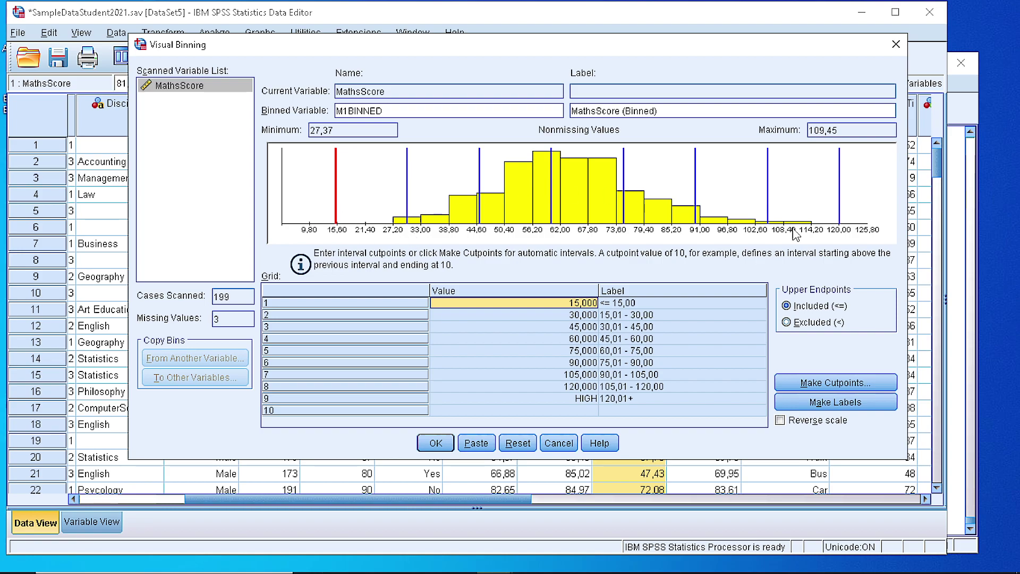
Step: Create the M1BINNED variable, confirm the warning, and scroll the data grid to it
left_click(436, 443)
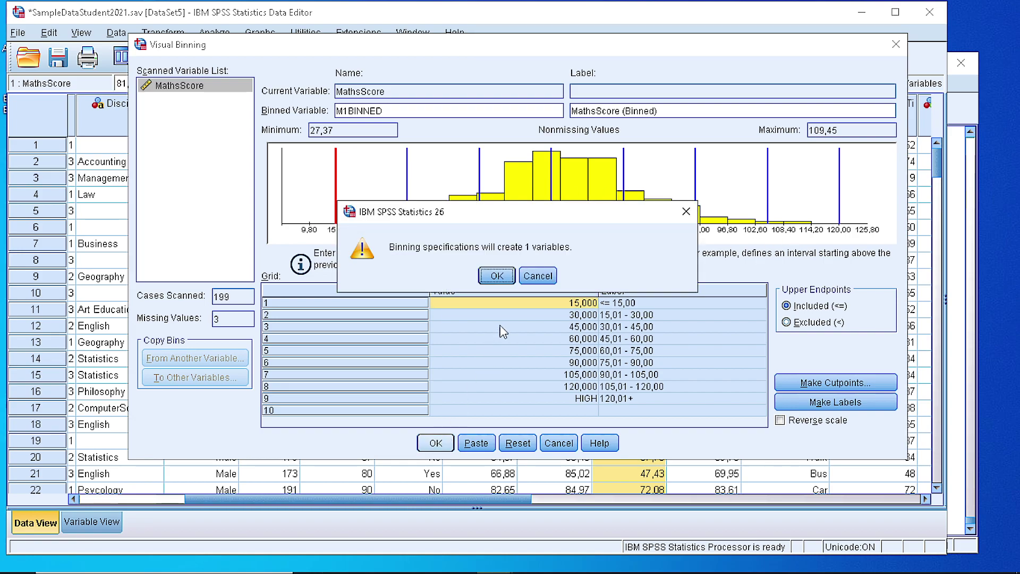
left_click(499, 276)
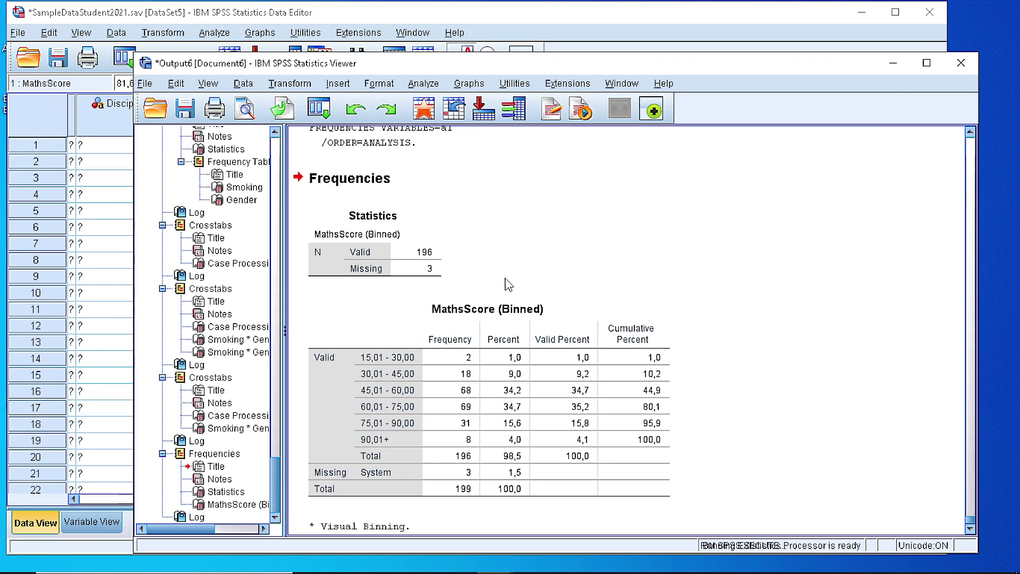
left_click(524, 15)
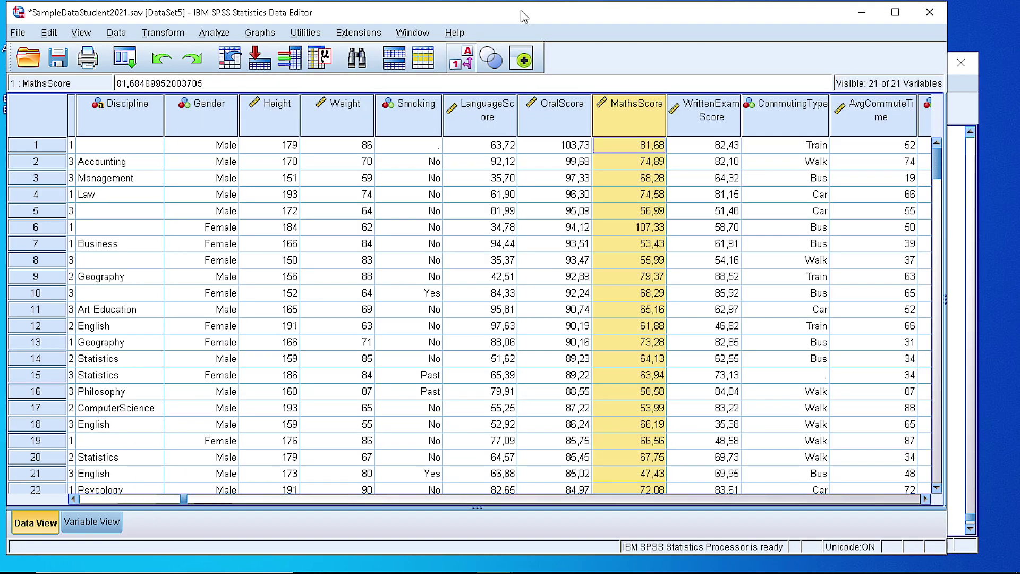
left_click_drag(183, 498, 272, 495)
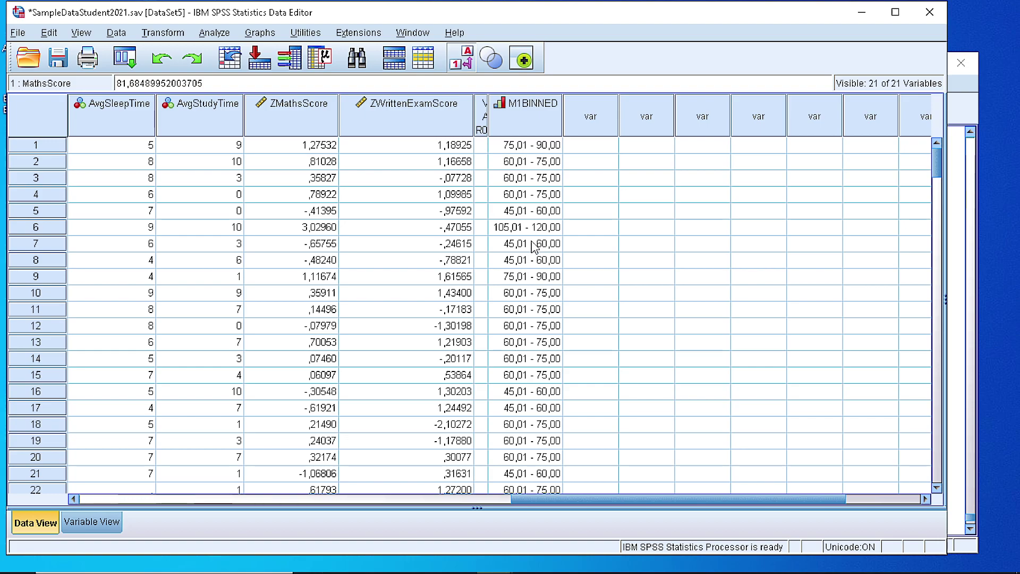
left_click_drag(591, 498, 468, 496)
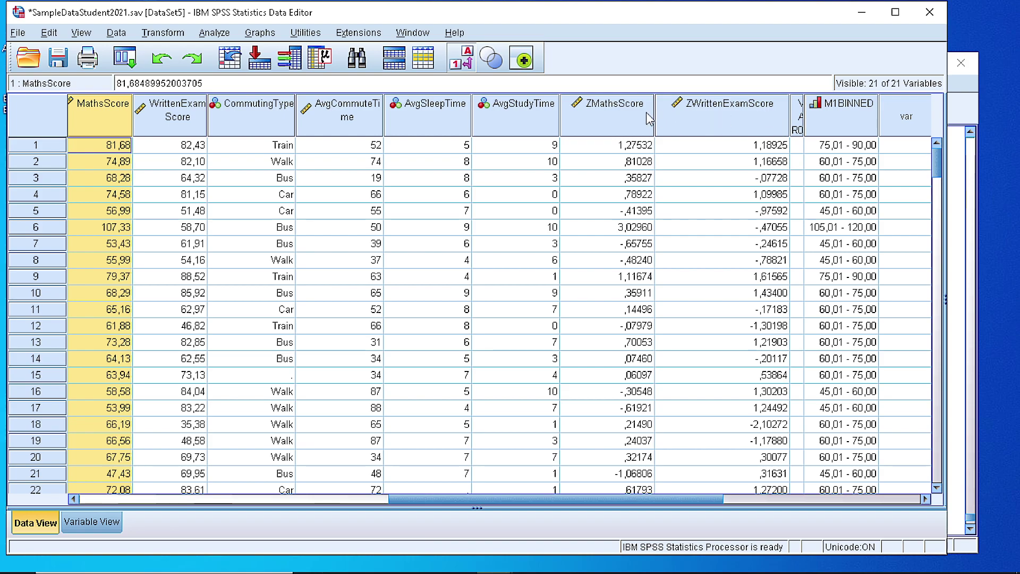
Step: Run Frequencies on MathsScore (Binned) [M1BINNED] to produce its frequency table
left_click(215, 32)
mouse_move(362, 70)
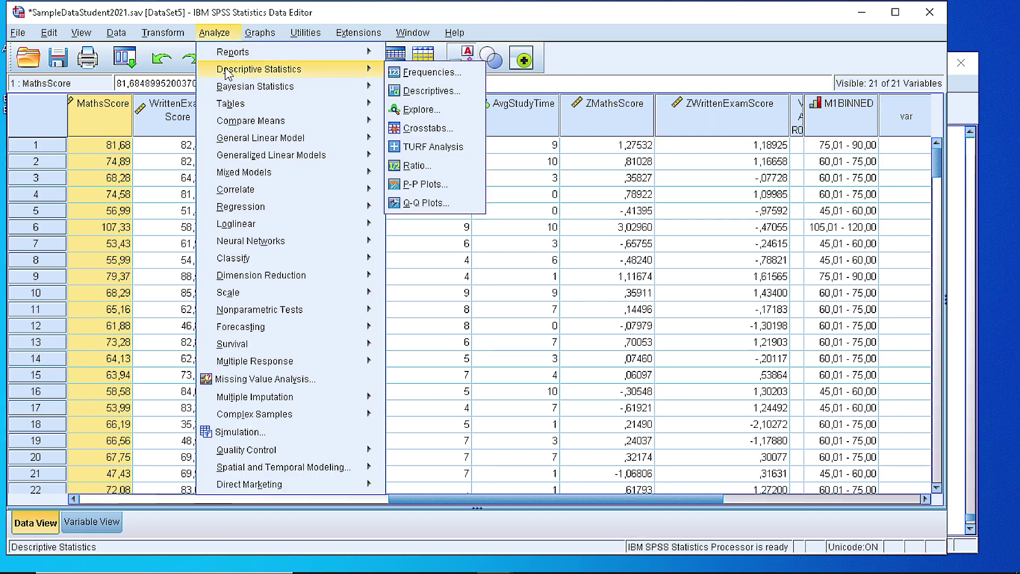
left_click(393, 73)
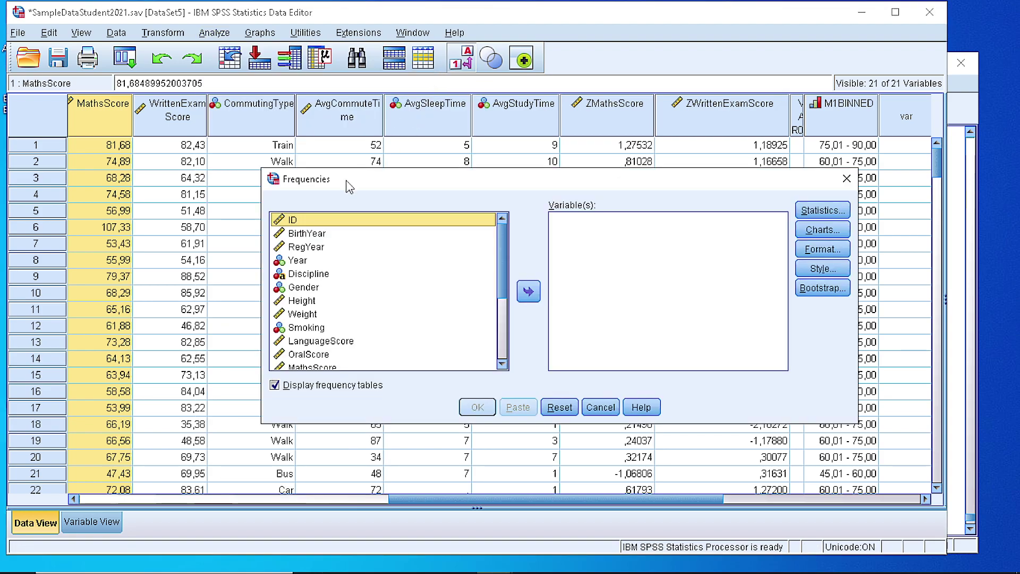
scroll(366, 251, "down", 3)
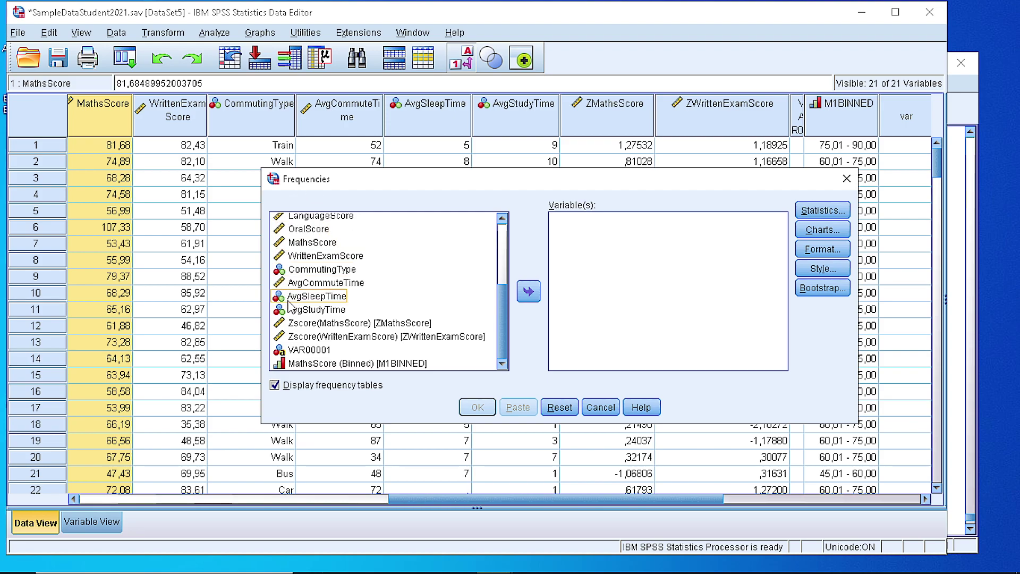
left_click(317, 364)
left_click(528, 291)
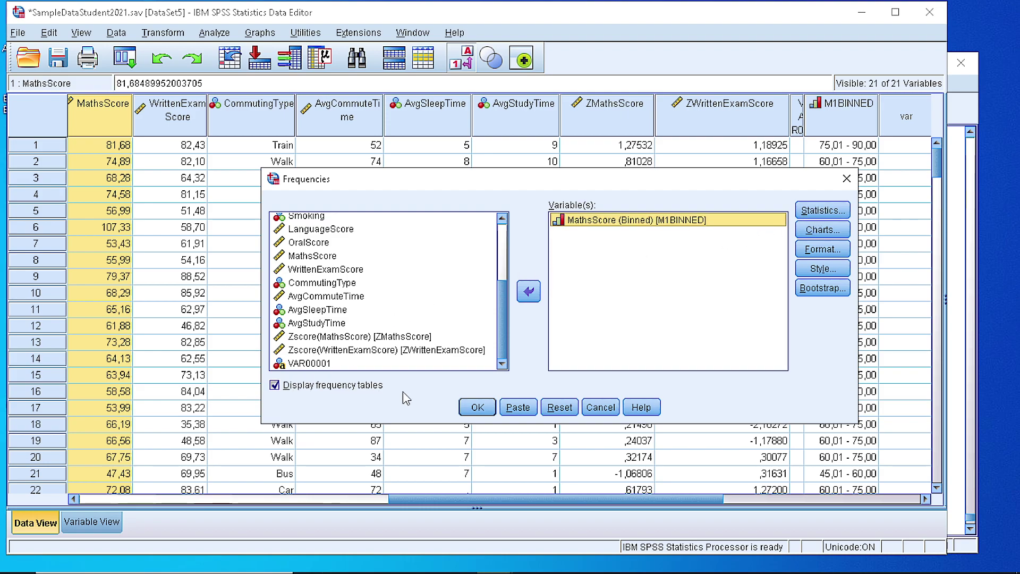
left_click(478, 409)
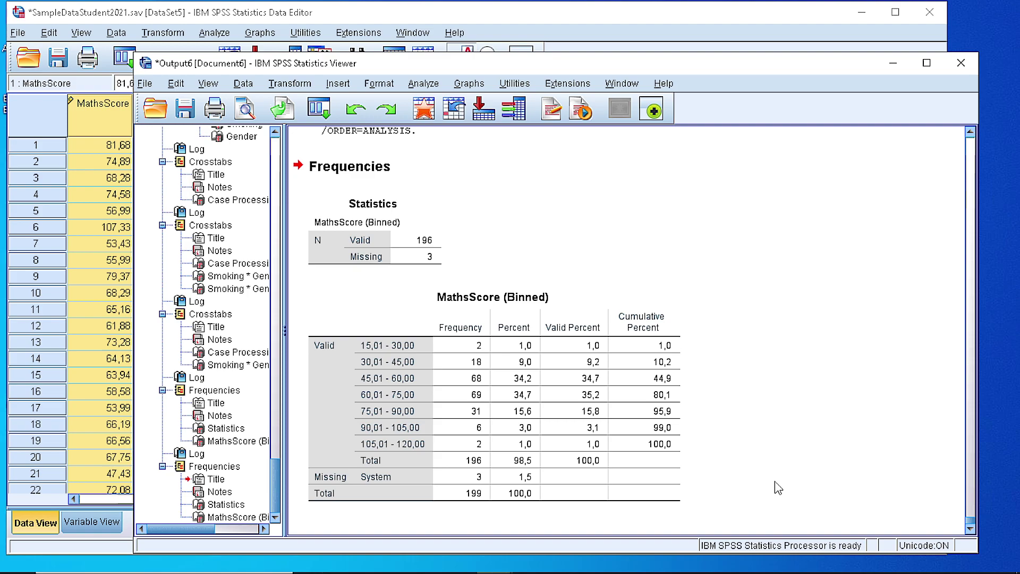
left_click(383, 21)
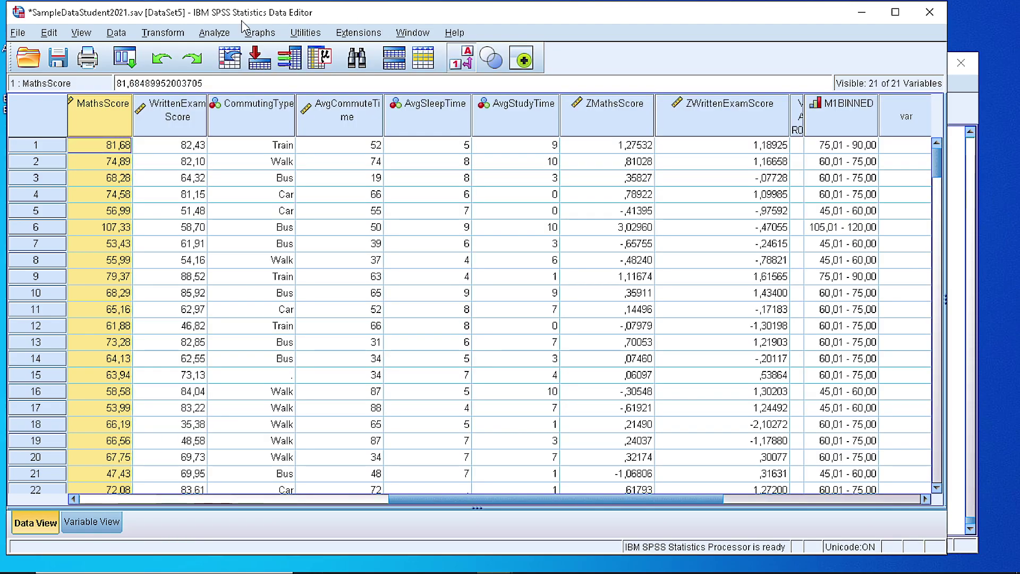
left_click(176, 45)
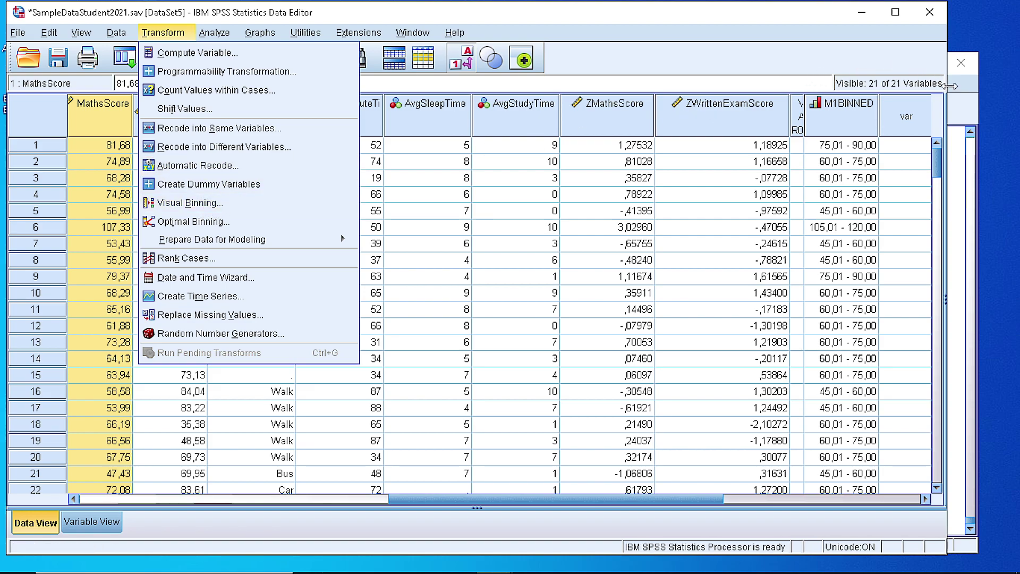
left_click(966, 101)
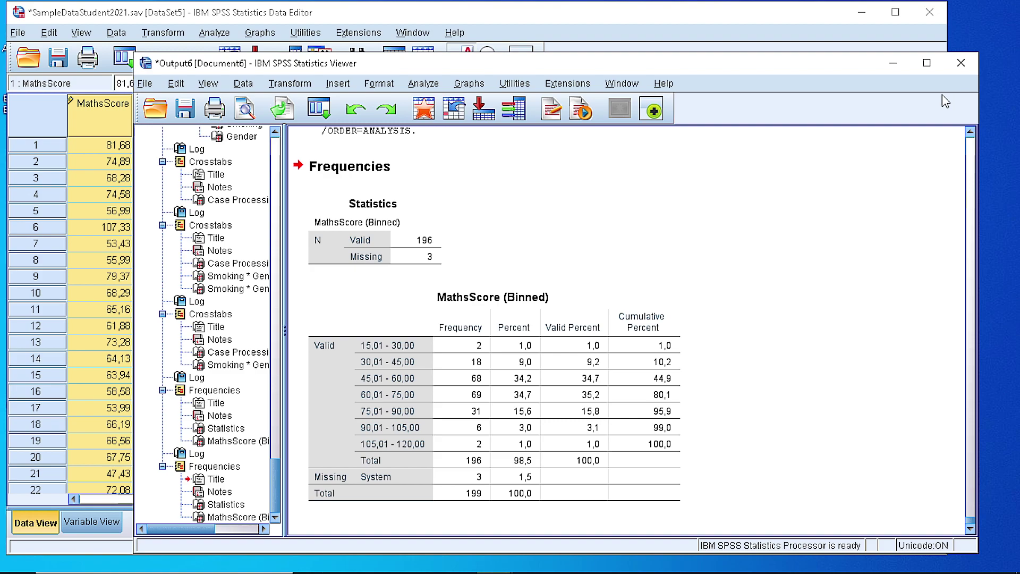
left_click(363, 308)
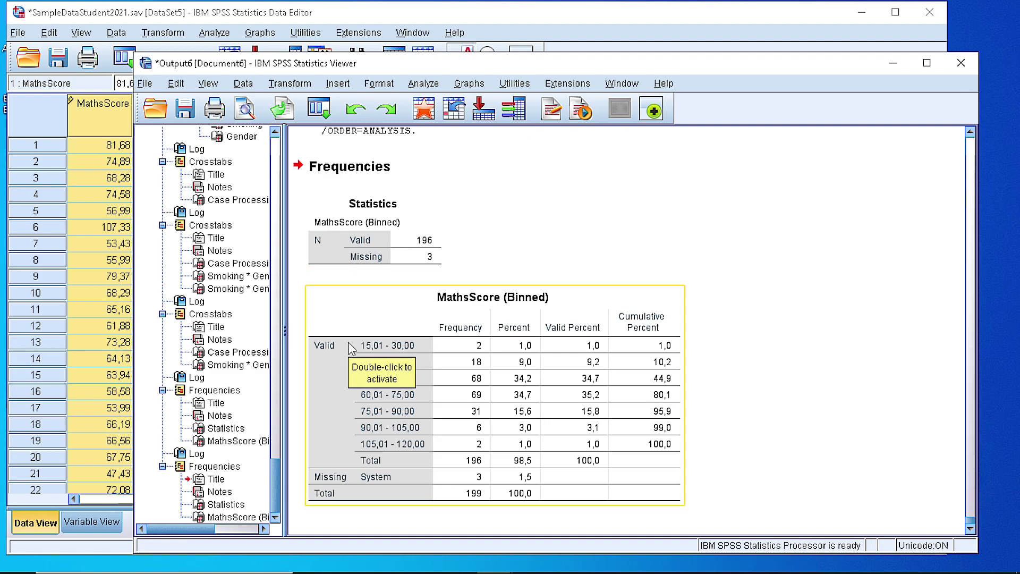
left_click(337, 527)
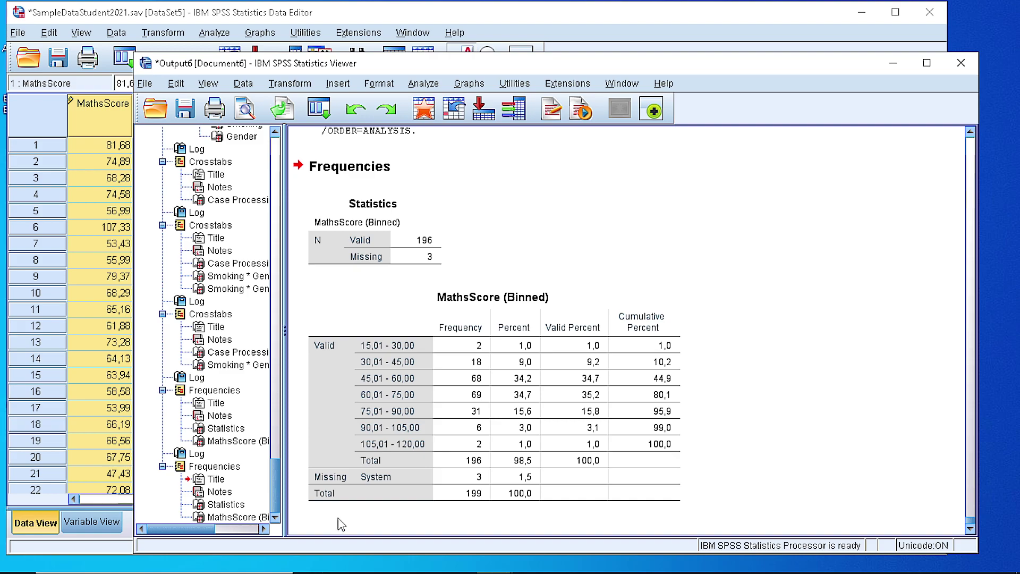
left_click(330, 511)
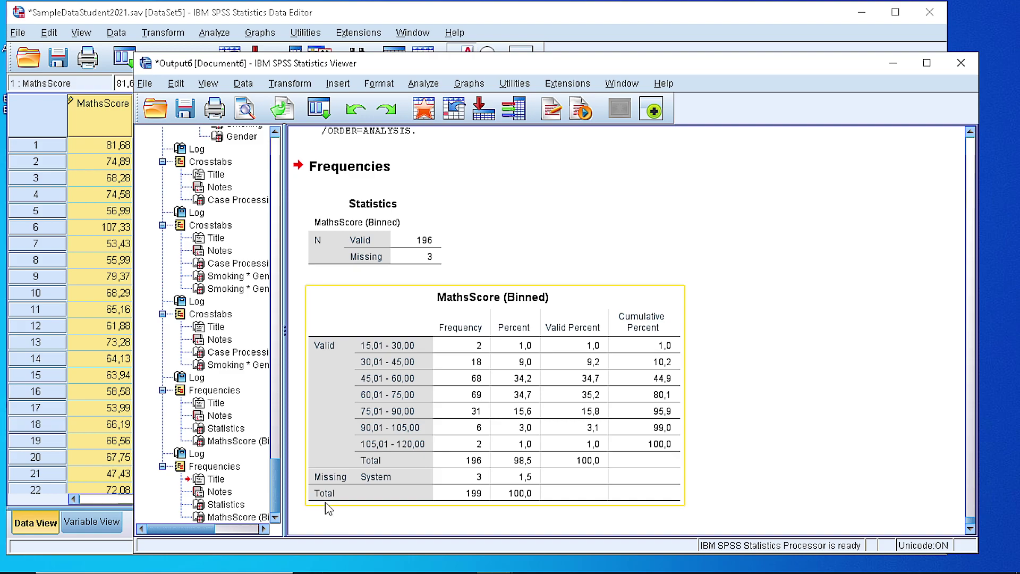
left_click(483, 156)
left_click(561, 18)
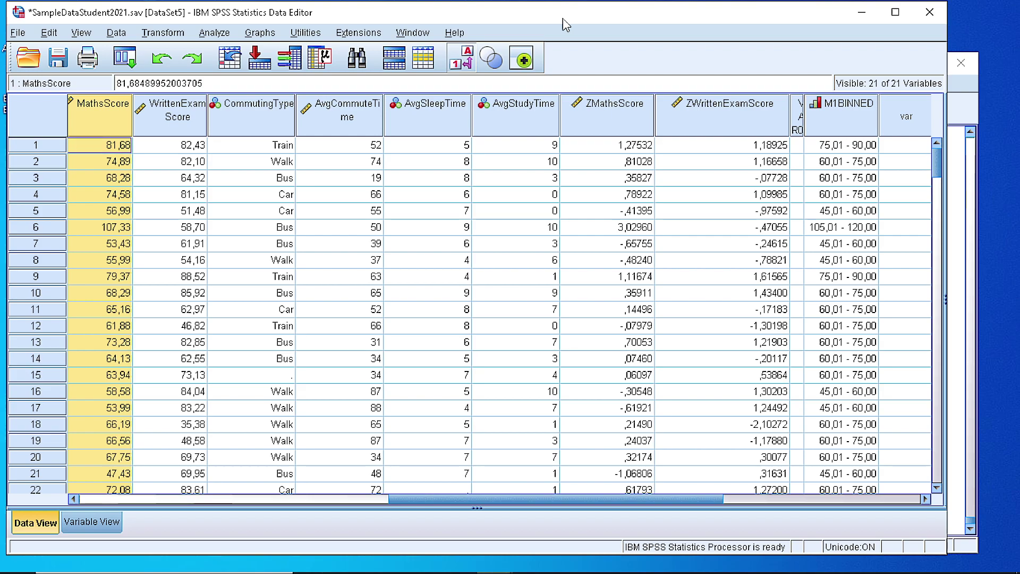
left_click_drag(564, 503, 664, 503)
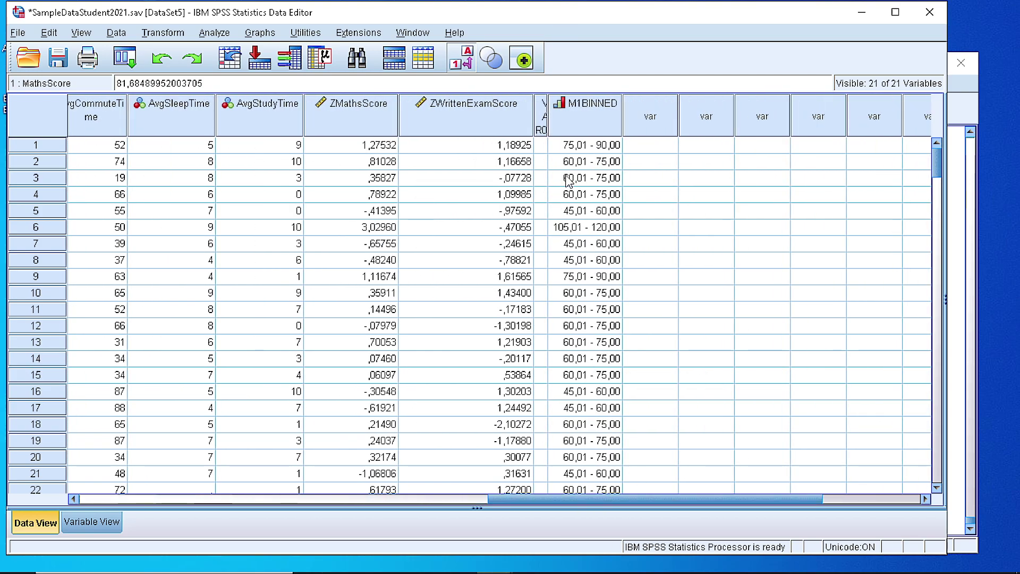
left_click(967, 116)
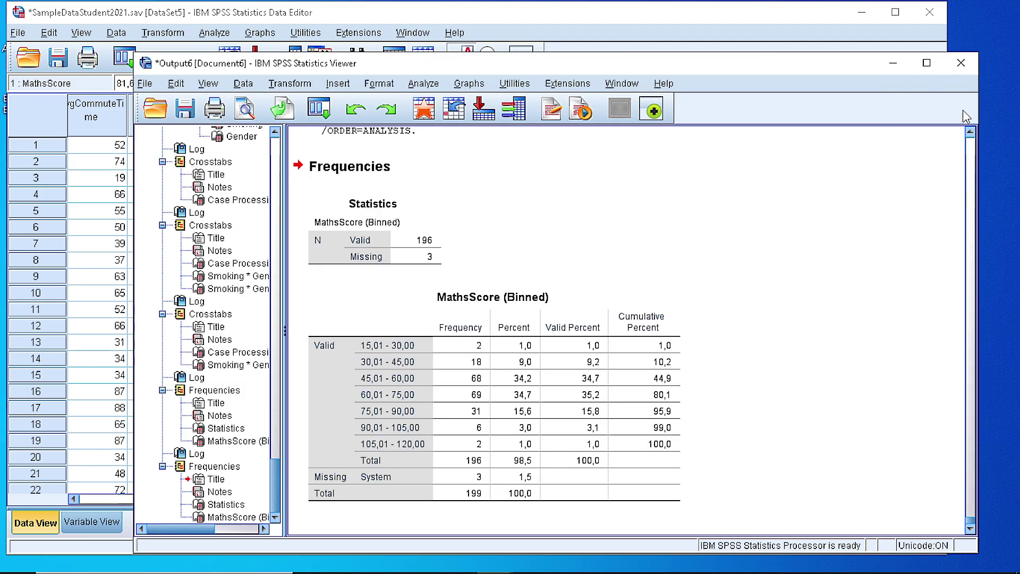
left_click(390, 331)
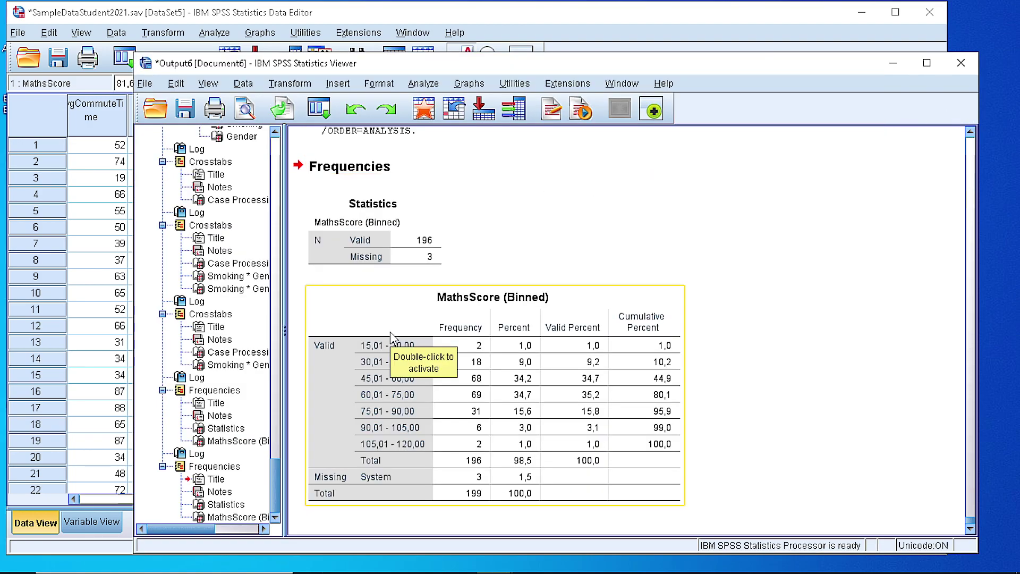
left_click(652, 232)
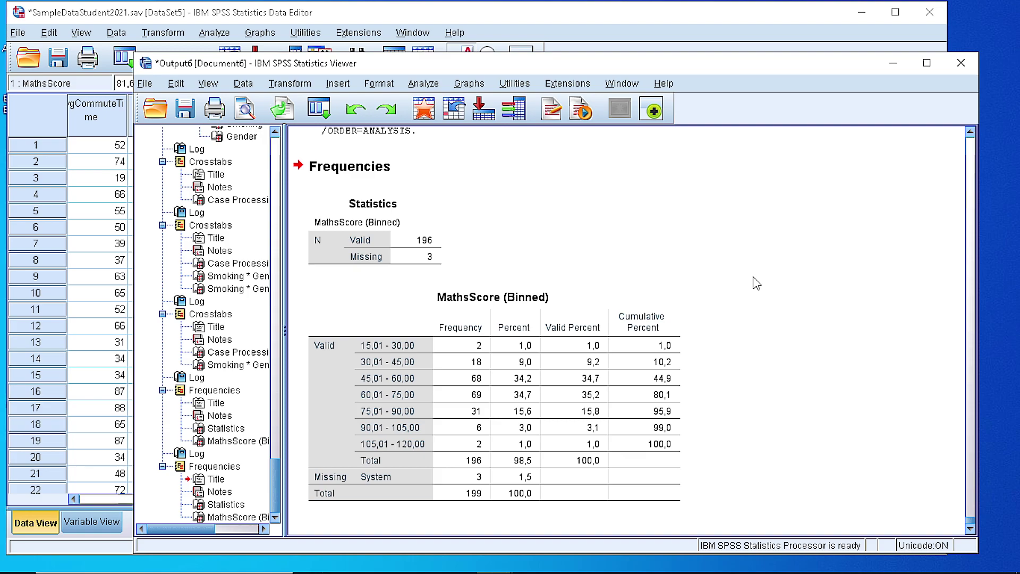